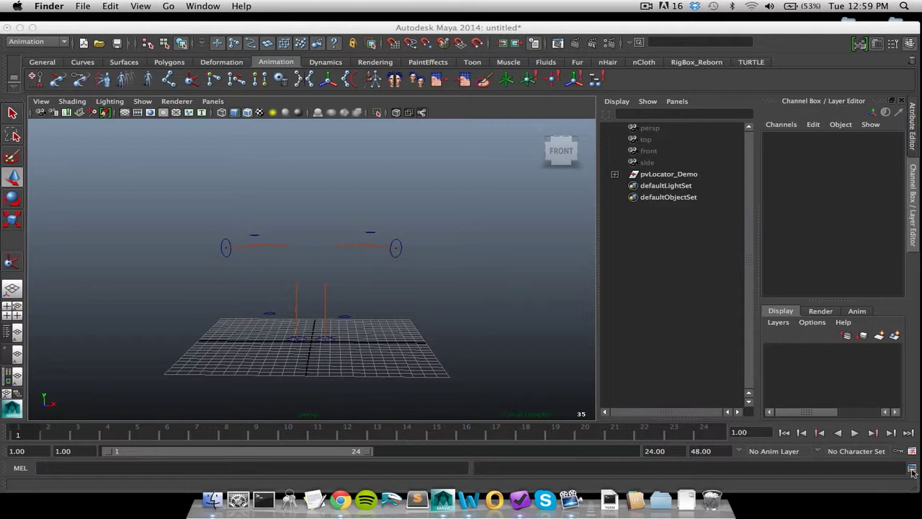
Step: Run the PV Locator Method script from the Script Editor to open the PV Locators window, and place that window clear of the rig
left_click(911, 468)
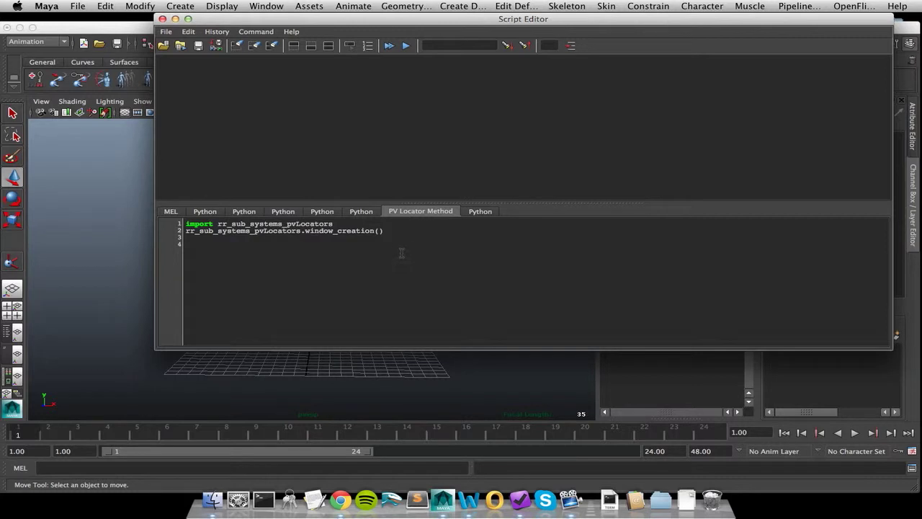
left_click_drag(185, 224, 200, 223)
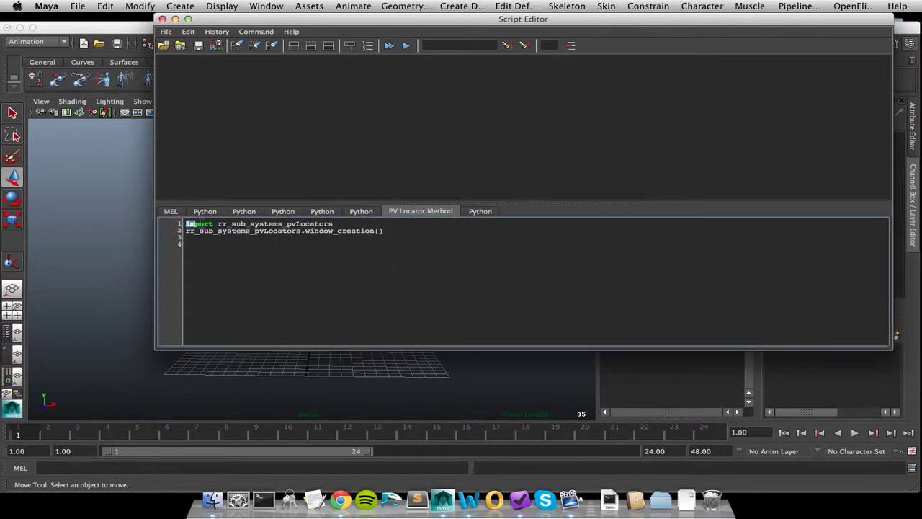
left_click(217, 224)
left_click_drag(401, 237, 188, 224)
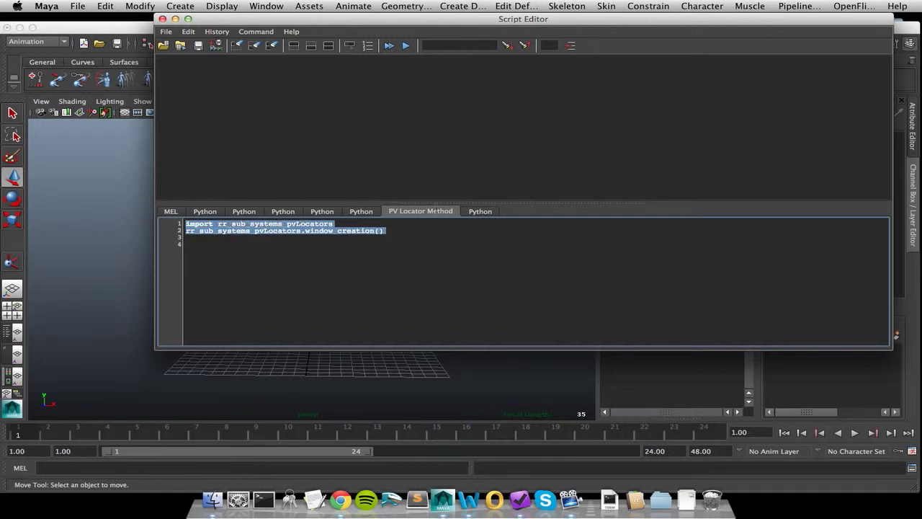
left_click(406, 46)
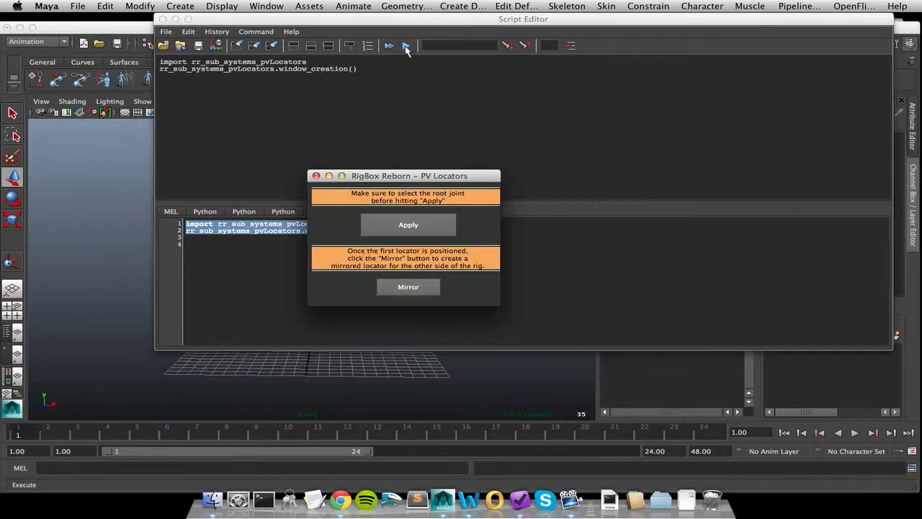
left_click(162, 19)
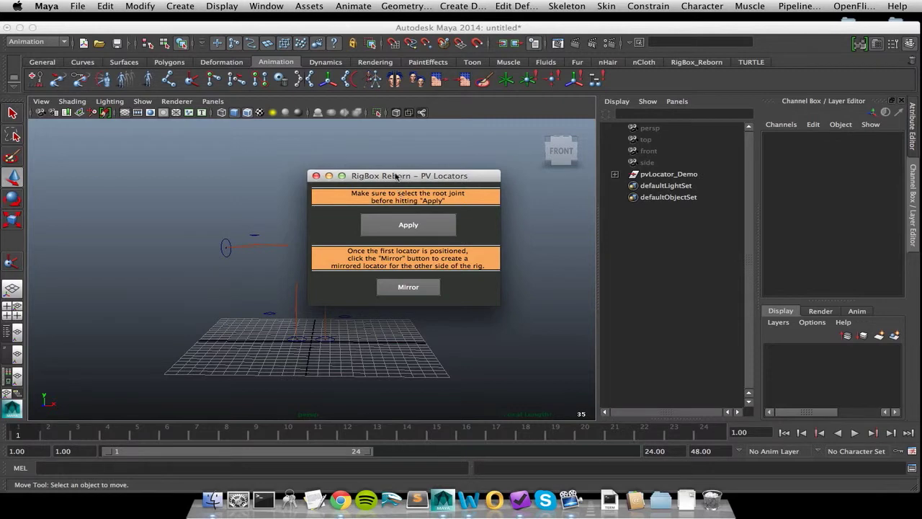
left_click_drag(395, 176, 499, 370)
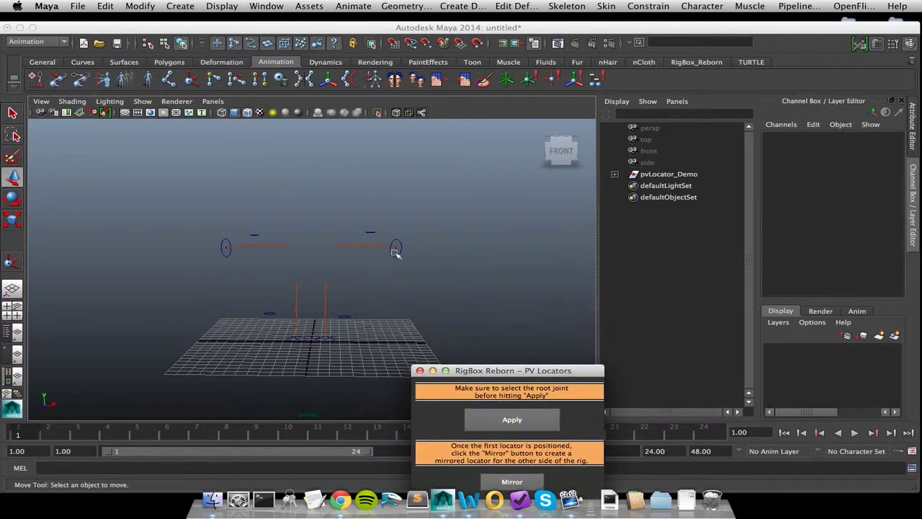
Step: Inspect the arm controls and the left leg control, test-moving the left arm control and undoing the move
left_click_drag(389, 262, 368, 310, "alt")
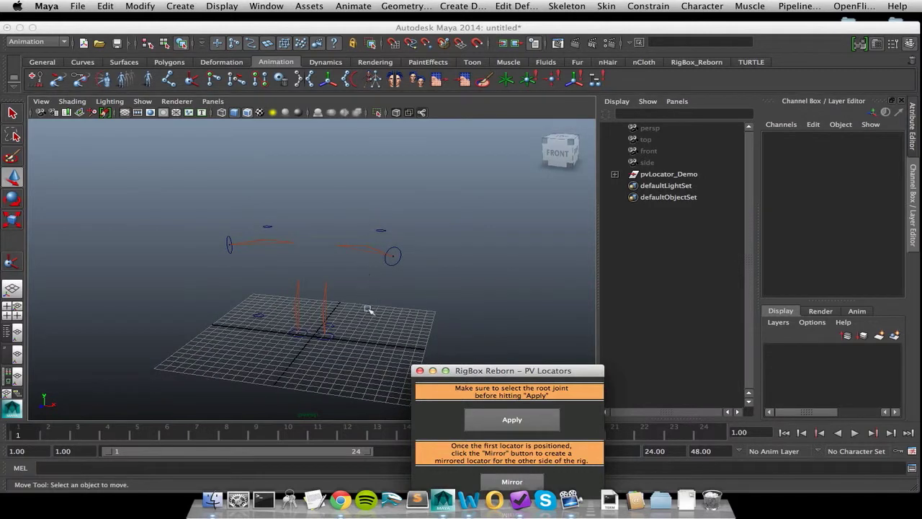
left_click(390, 263)
left_click_drag(393, 257, 374, 246)
key("super+z")
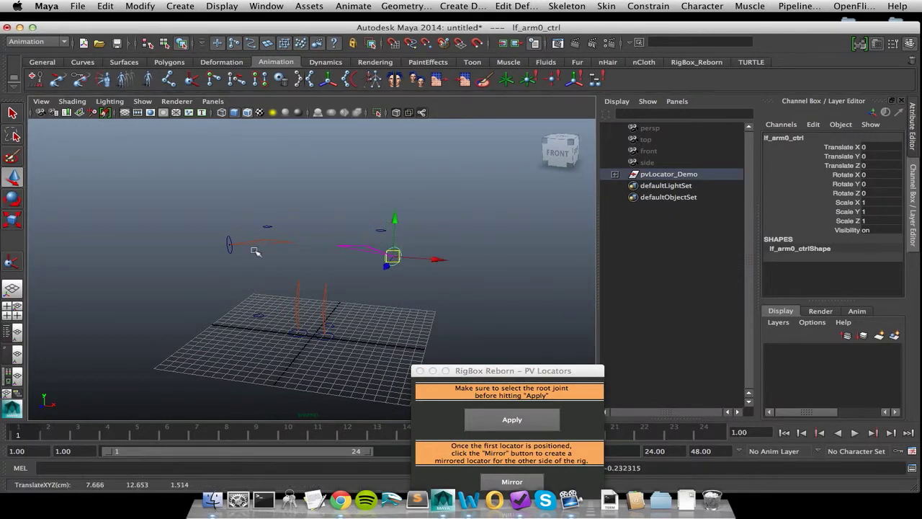
left_click(229, 245)
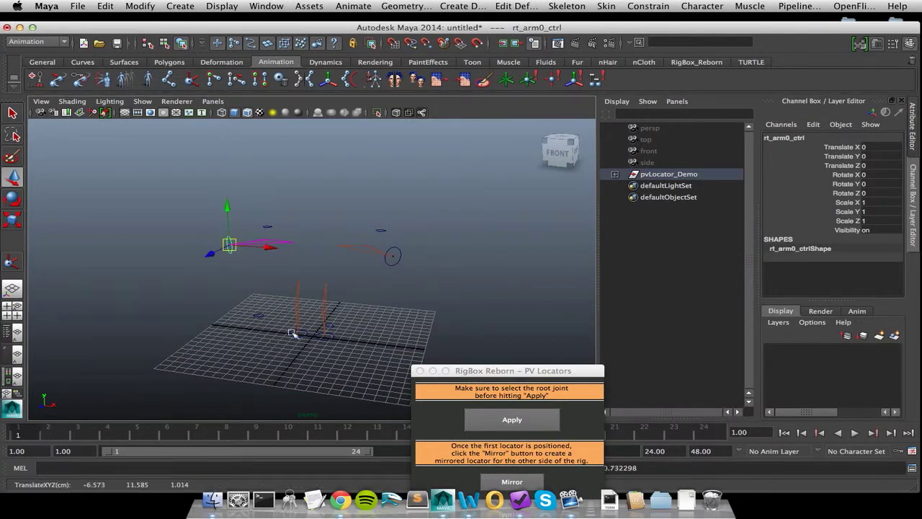
left_click(328, 340)
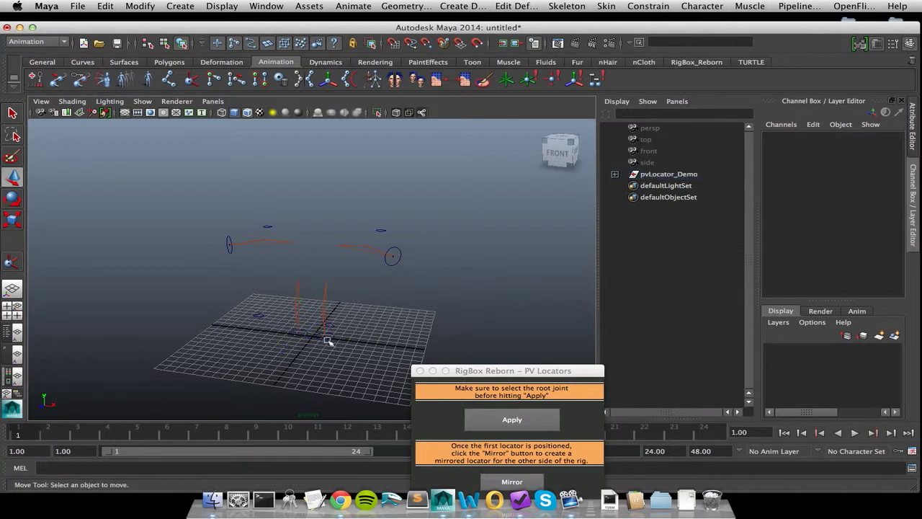
left_click(325, 336)
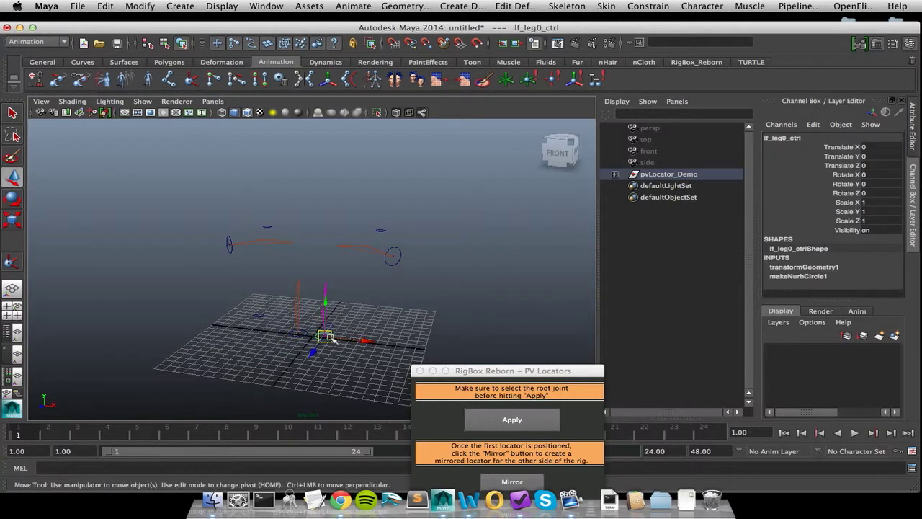
Step: Try moving the left arm pole vector control vertically and undo each test move
left_click(381, 227)
left_click_drag(381, 190, 385, 199)
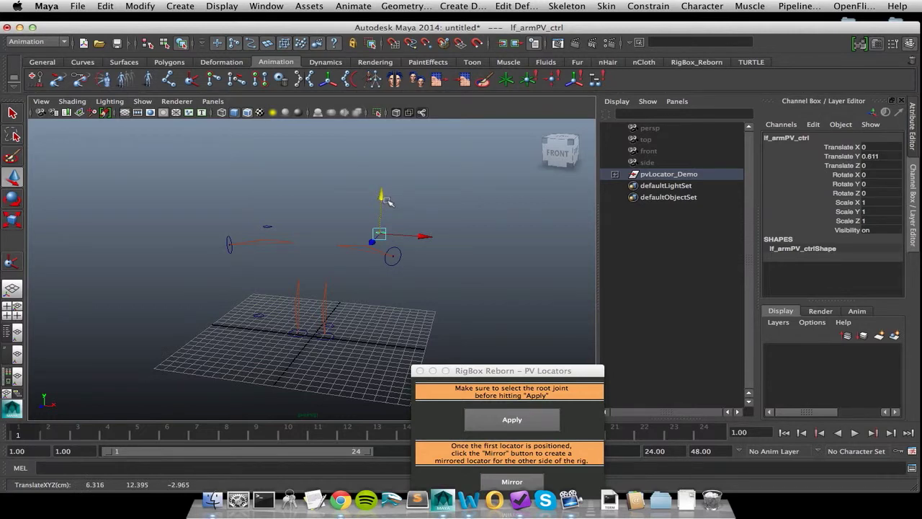
key("super+z")
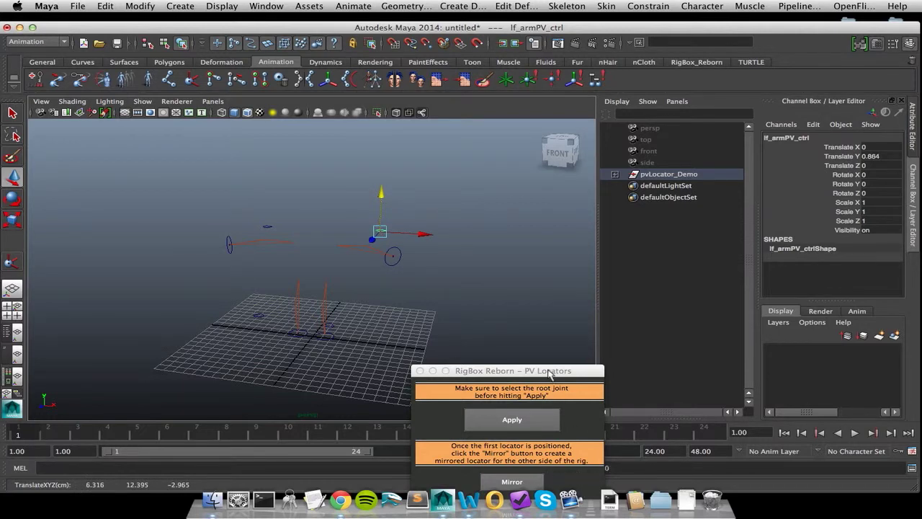
left_click_drag(549, 373, 561, 326)
right_click_drag(324, 282, 434, 270, "alt")
mouse_move(394, 270)
left_mouse_down("alt")
mouse_move(387, 264)
mouse_move(395, 268)
left_mouse_up("alt")
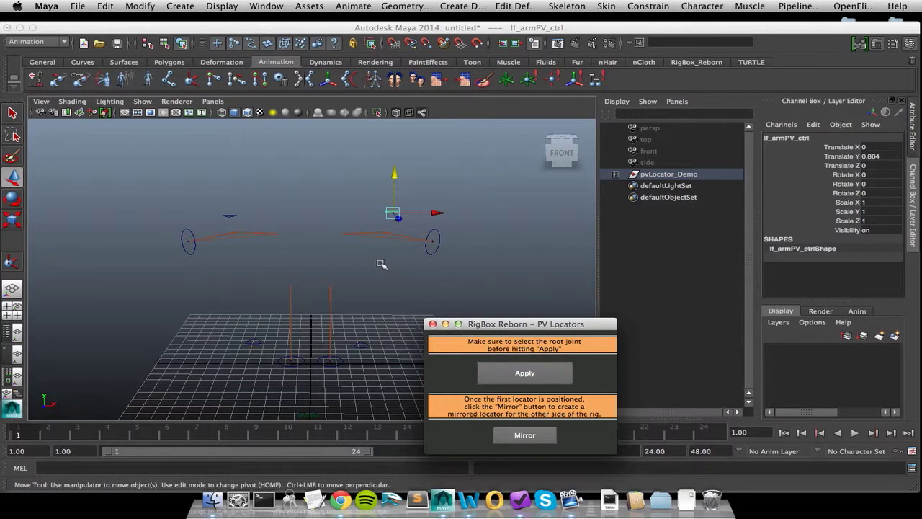
left_click_drag(381, 264, 376, 268, "alt")
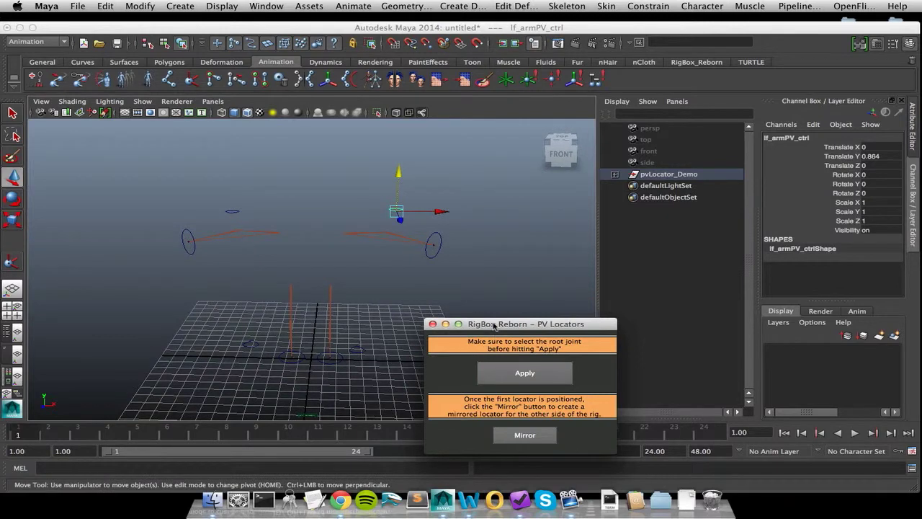
left_click_drag(494, 326, 480, 303)
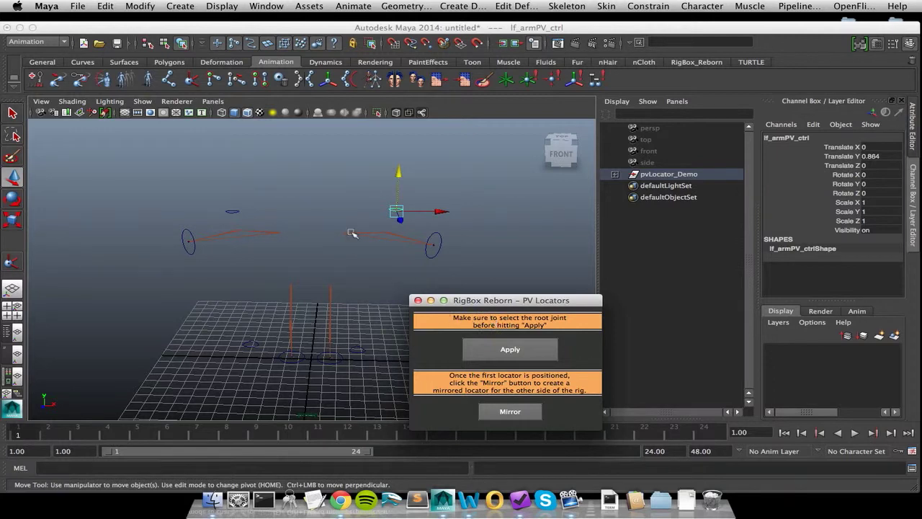
left_click_drag(396, 167, 397, 167)
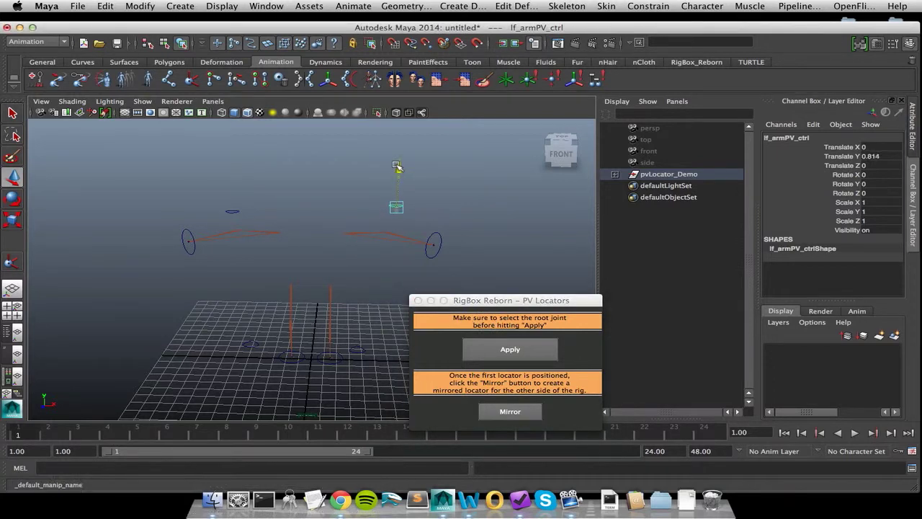
key("z")
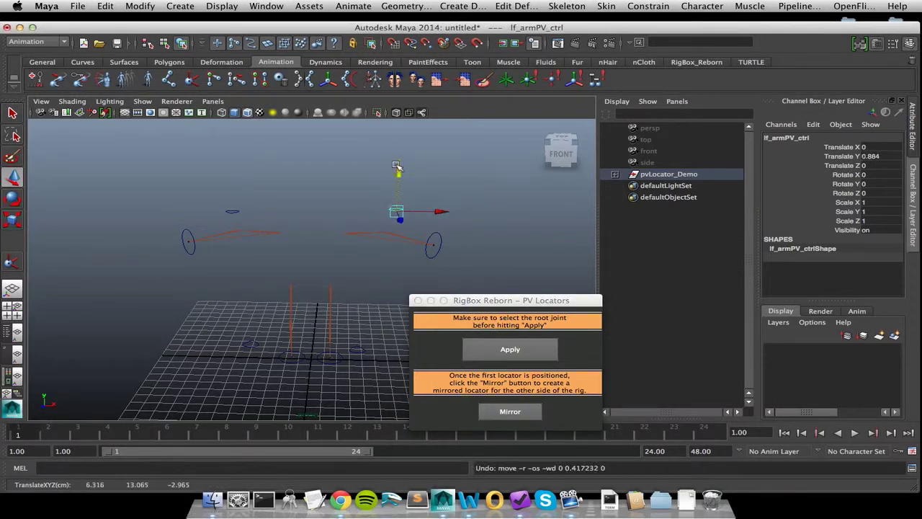
Step: Apply a PV locator to the left arm with its root joint lf_arm0_bind selected
left_click(347, 234)
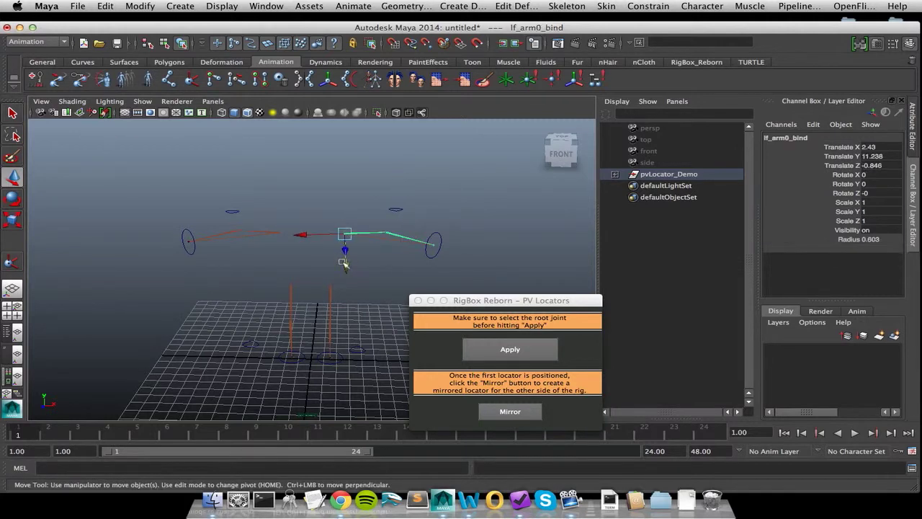
left_click(509, 351)
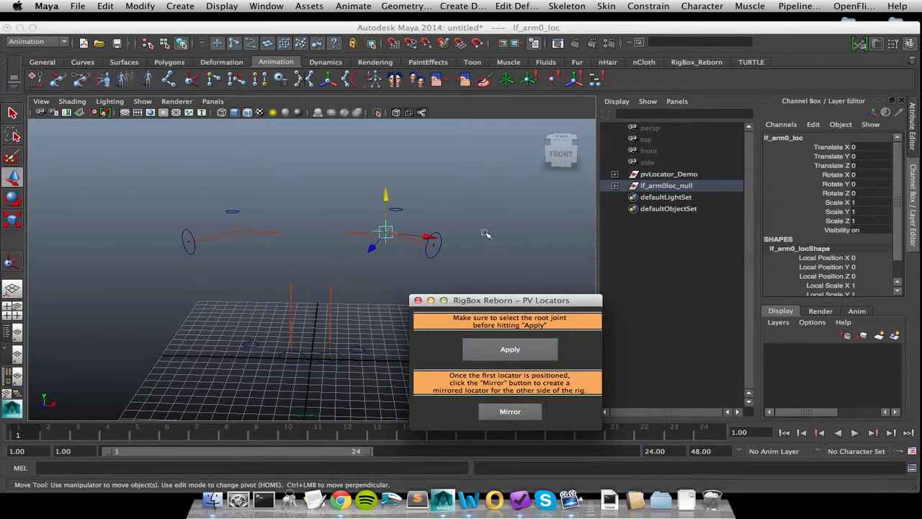
left_click_drag(487, 233, 358, 225, "alt")
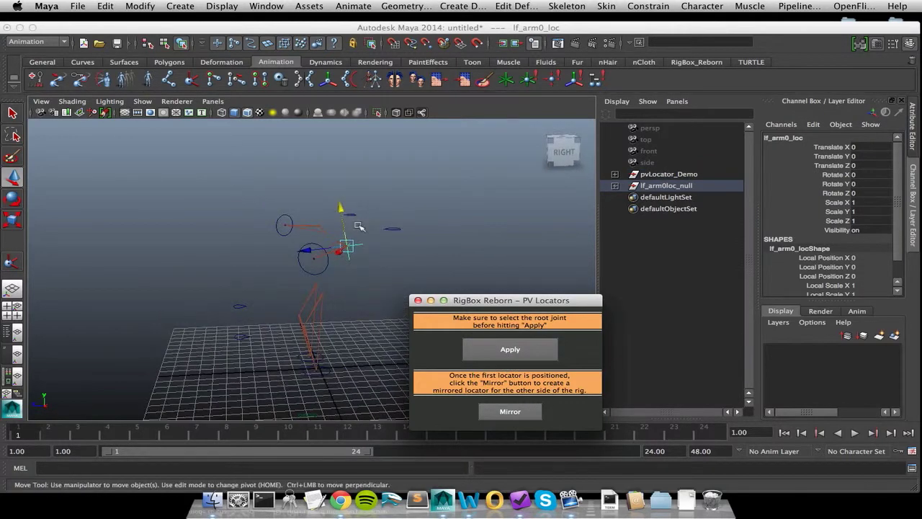
Step: Select lf_arm0_loc under its null group and move it back along its Z axis, behind the elbow near the pole vector control
left_click(643, 186)
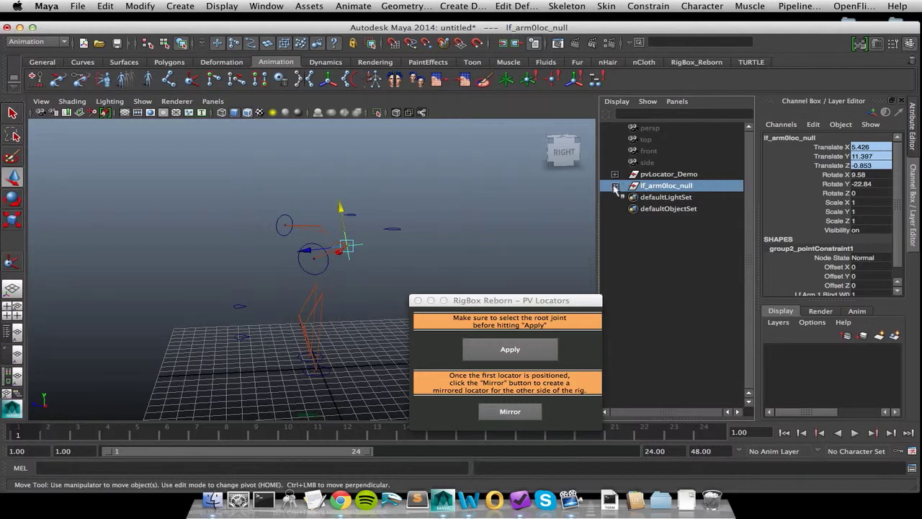
left_click(615, 186)
left_click(674, 198)
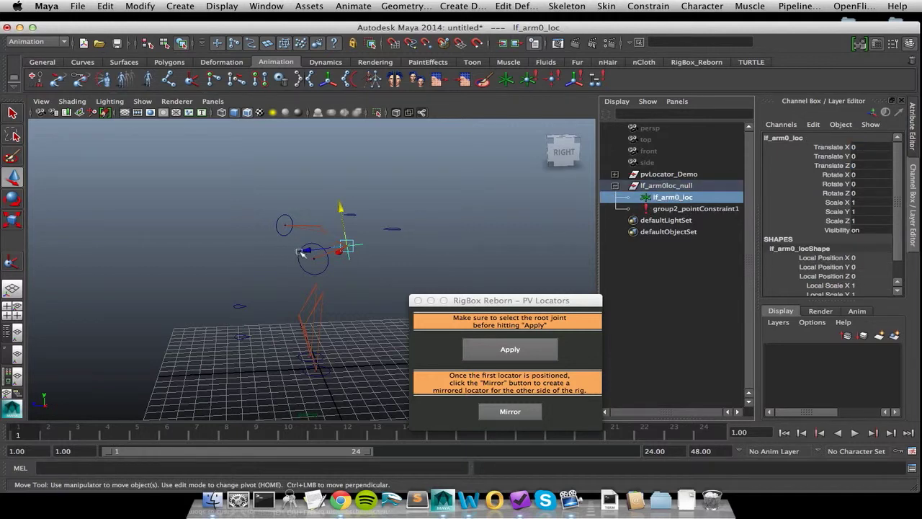
left_click_drag(307, 250, 387, 243)
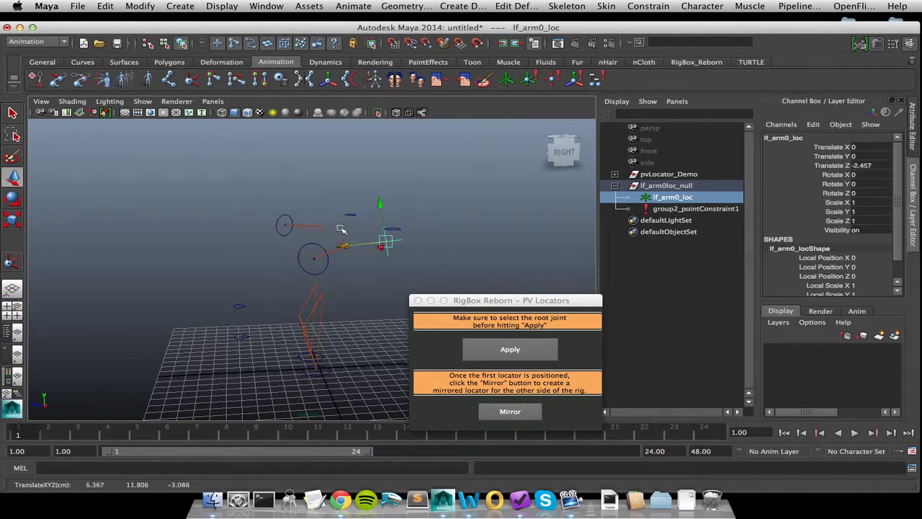
left_click(401, 229)
left_click_drag(306, 241, 361, 248, "alt")
left_click(401, 248)
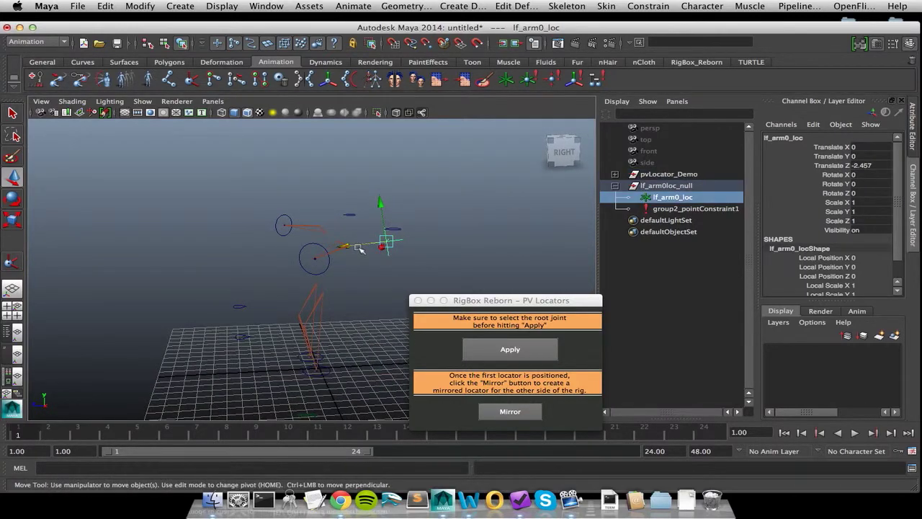
Step: Snap the lf_armPV_ctrl control onto the lf_arm0_loc locator and freeze its transformations
left_click(393, 232)
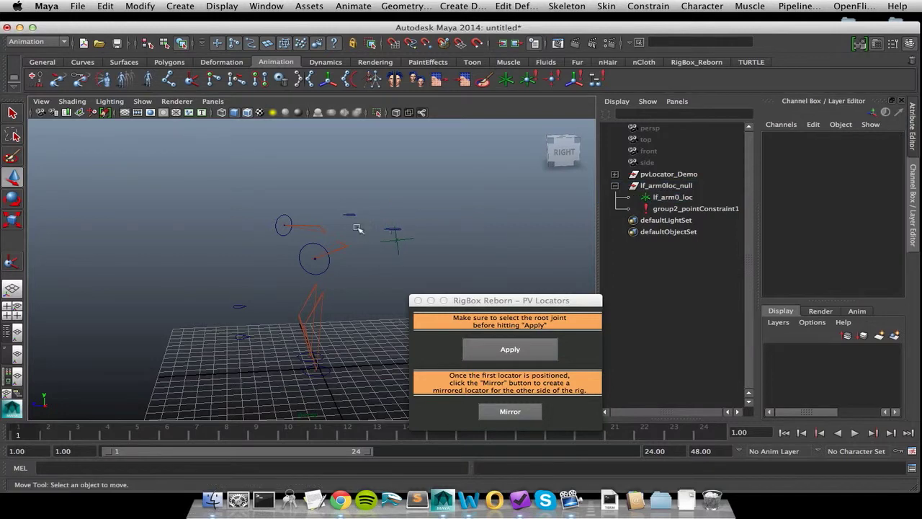
left_click_drag(408, 238, 411, 230, "alt")
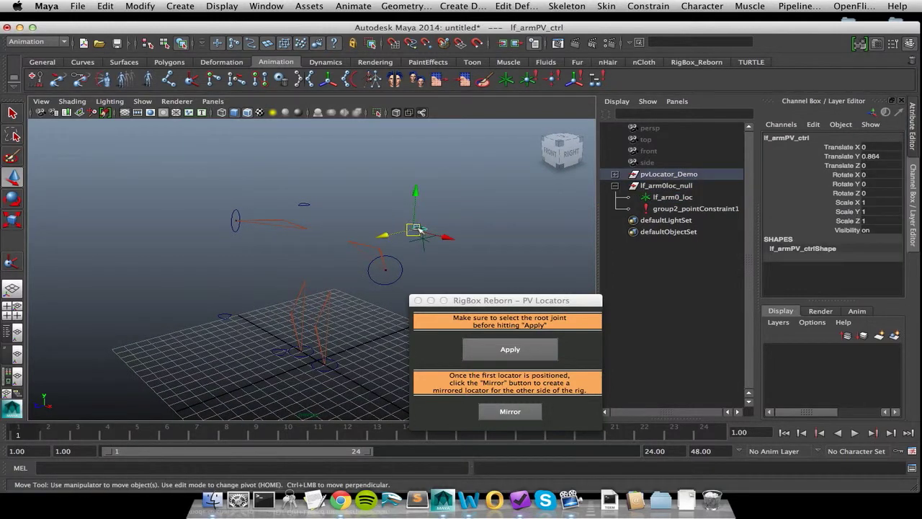
left_click(418, 230)
left_click(415, 232)
key("v")
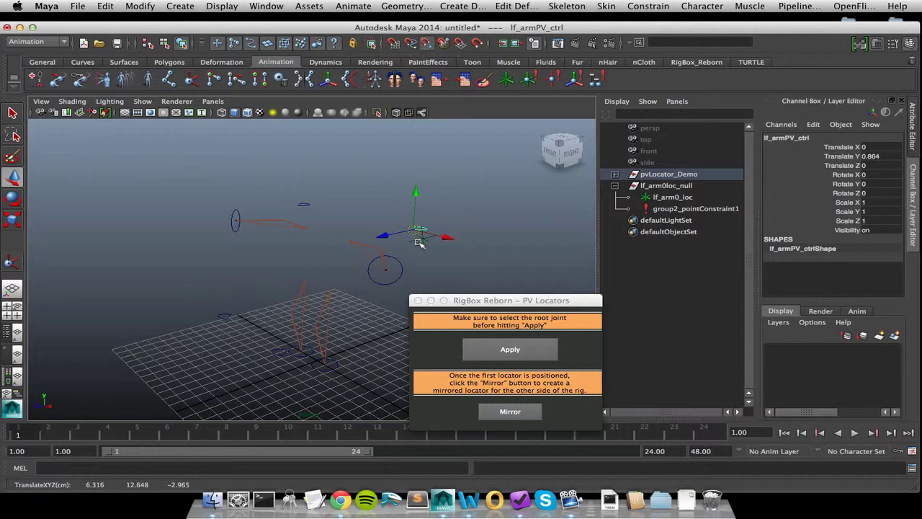
left_click_drag(420, 241, 510, 242)
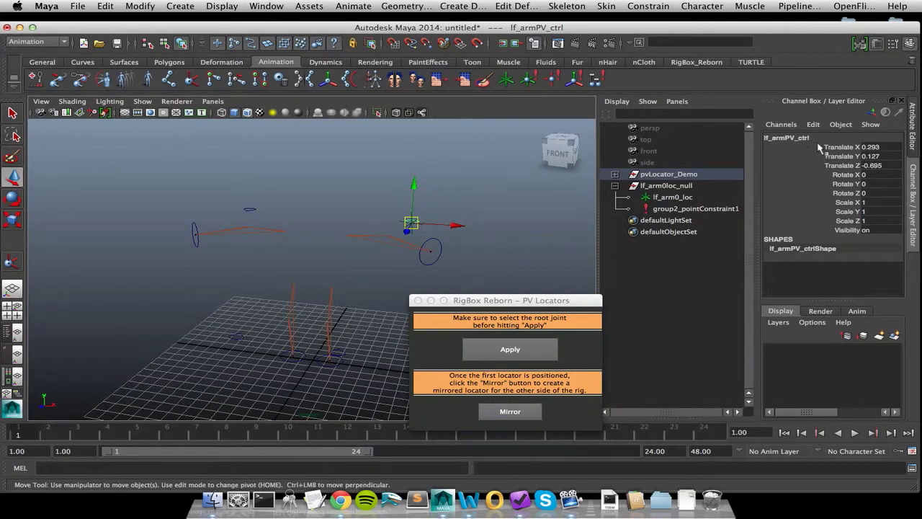
left_click(140, 7)
left_click(159, 48)
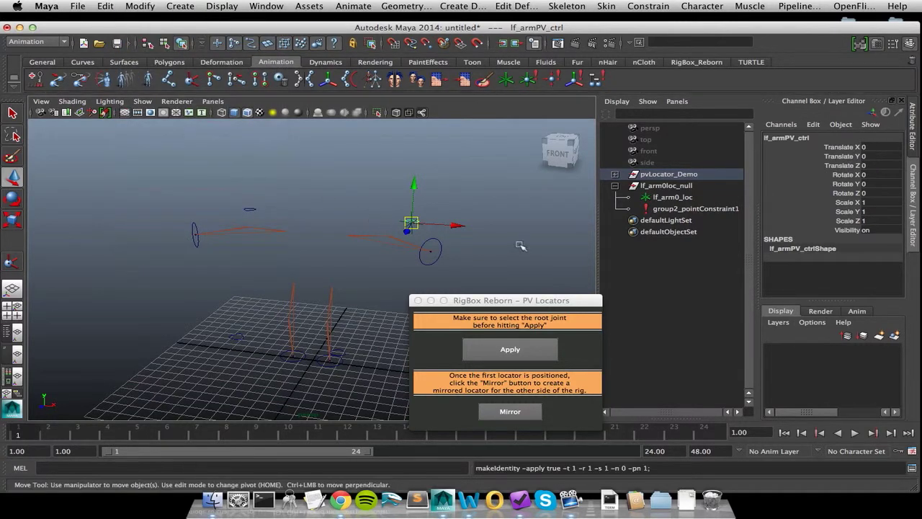
Step: Pole vector constrain the left arm IK handle to lf_armPV_ctrl, and select the arm root joint to check its rotation values
right_click_drag(353, 208, 438, 219, "alt")
left_click_drag(438, 219, 435, 212, "alt")
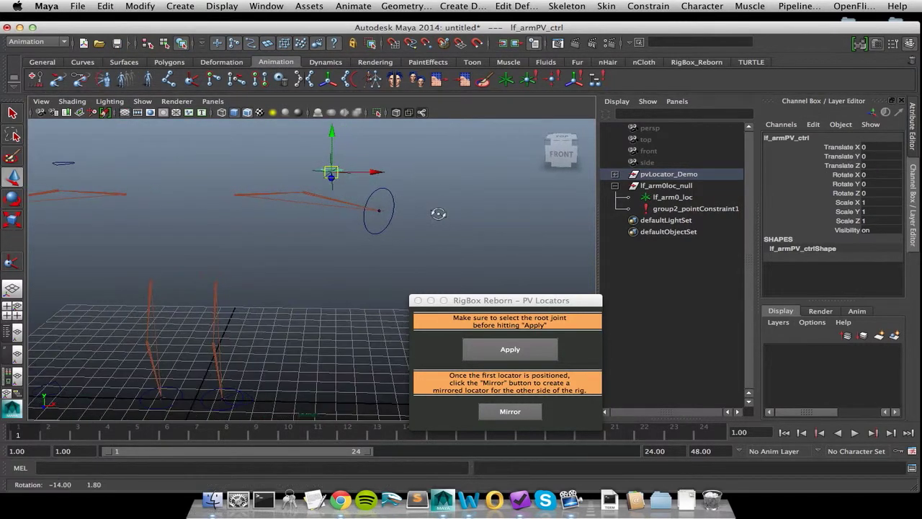
left_click(380, 208)
key("space")
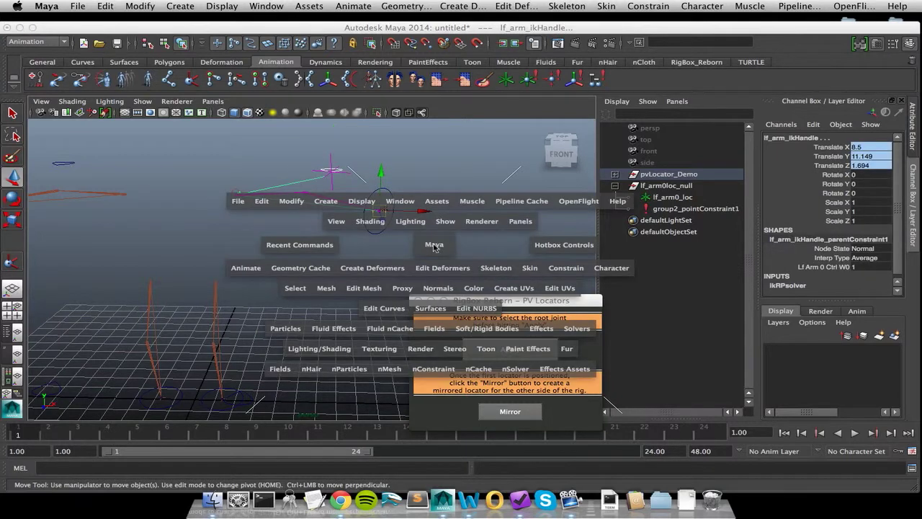
left_click(584, 273)
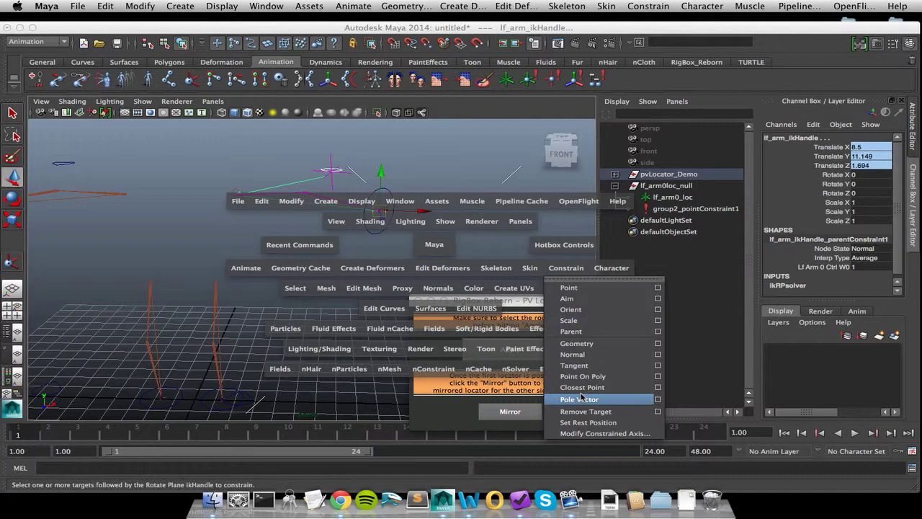
left_click(581, 400)
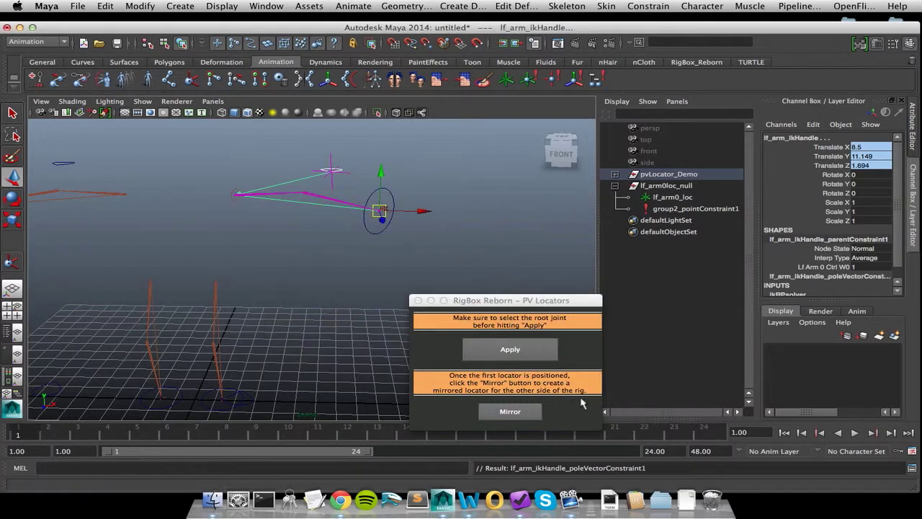
left_click(286, 219)
left_click(274, 196)
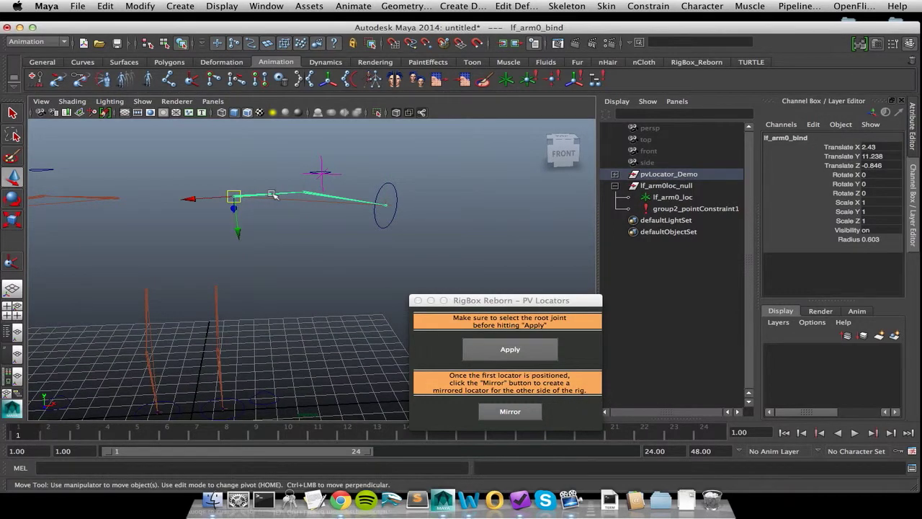
Step: Walk down and back up the left arm's joint chain to check each joint's rotation values
key("Down")
key("Down")
key("Up")
key("Up")
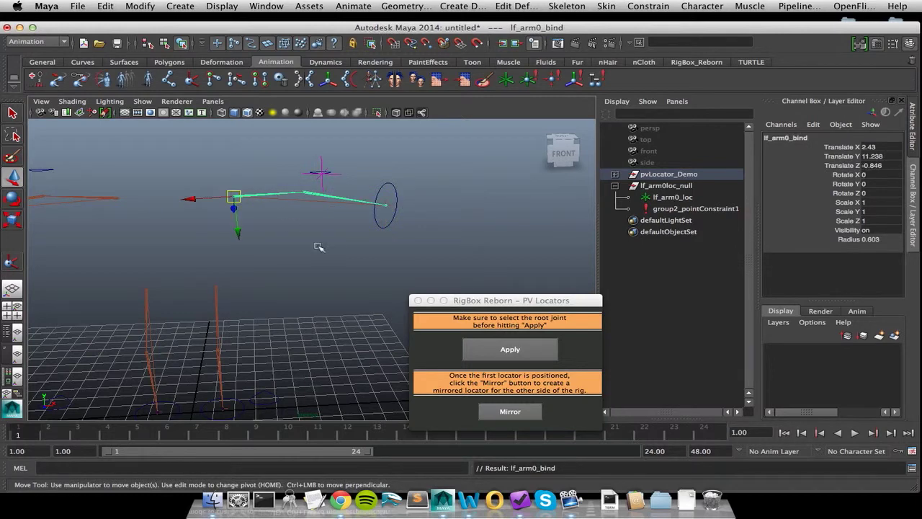
Step: Apply a PV locator to the left leg's root joint and move lf_leg0_loc along its Z axis to about -3.82, in front of the knee
left_click_drag(319, 247, 261, 231, "alt")
left_click(231, 239)
left_click(494, 347)
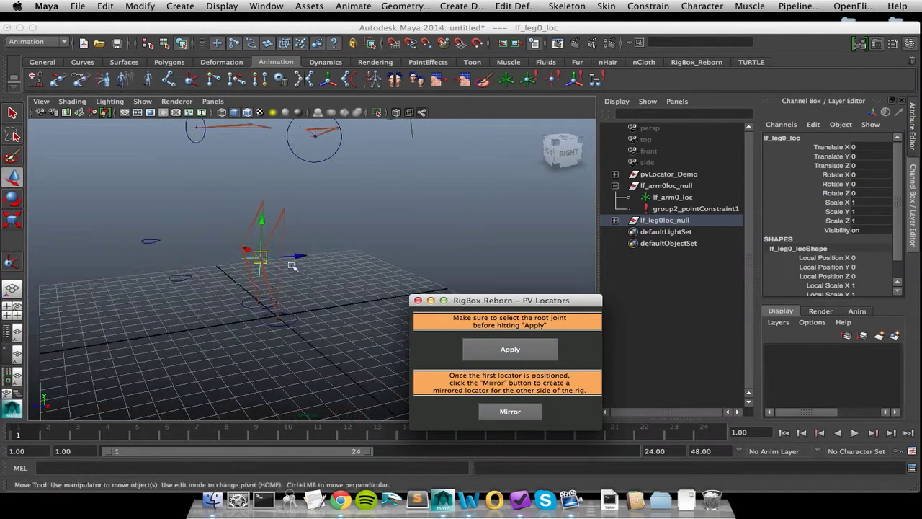
left_click_drag(300, 256, 257, 288)
Step: Snap the lf_legPV_ctrl control onto the lf_leg0_loc locator and freeze its transformations
left_click(183, 280)
left_click(174, 278)
right_click_drag(256, 288, 282, 309, "alt")
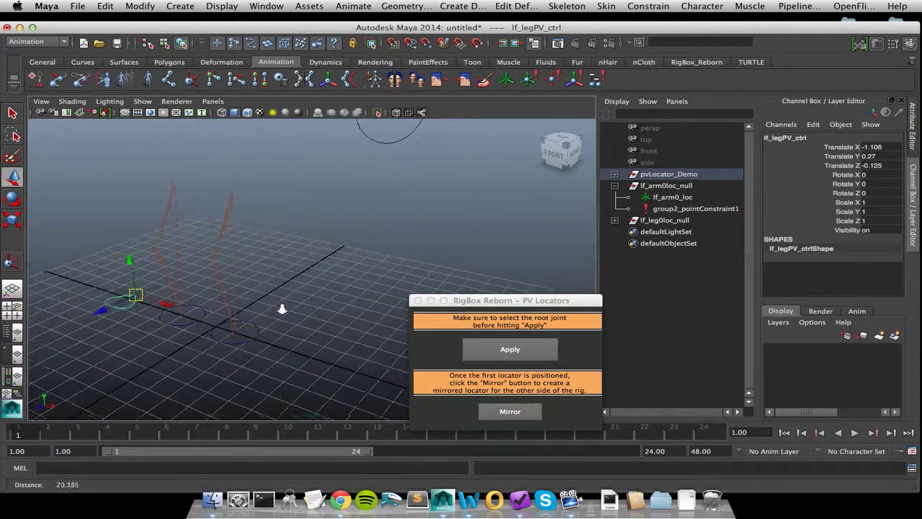
left_click(240, 335)
key("space")
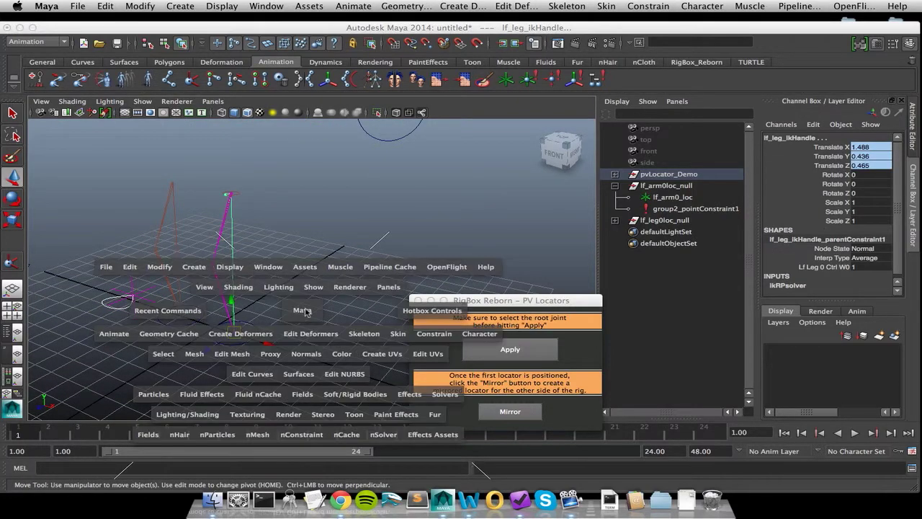
left_click(124, 306)
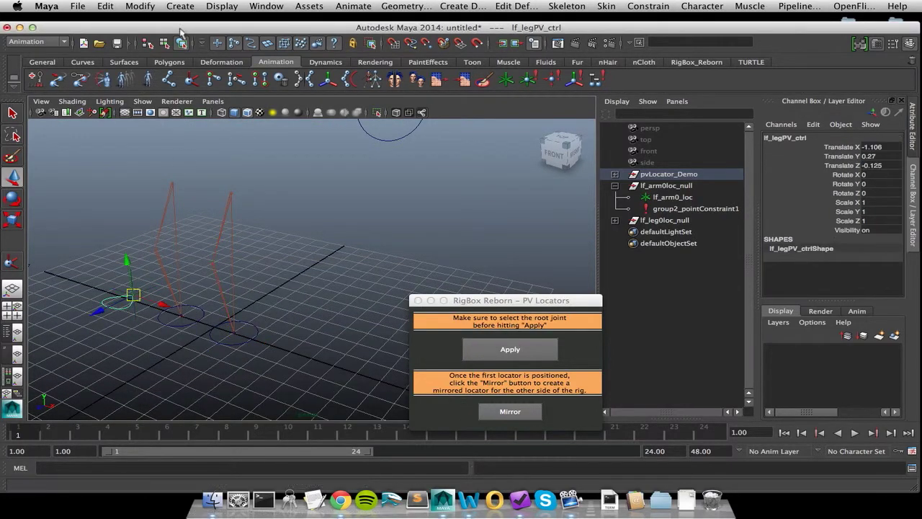
left_click(148, 6)
left_click(180, 43)
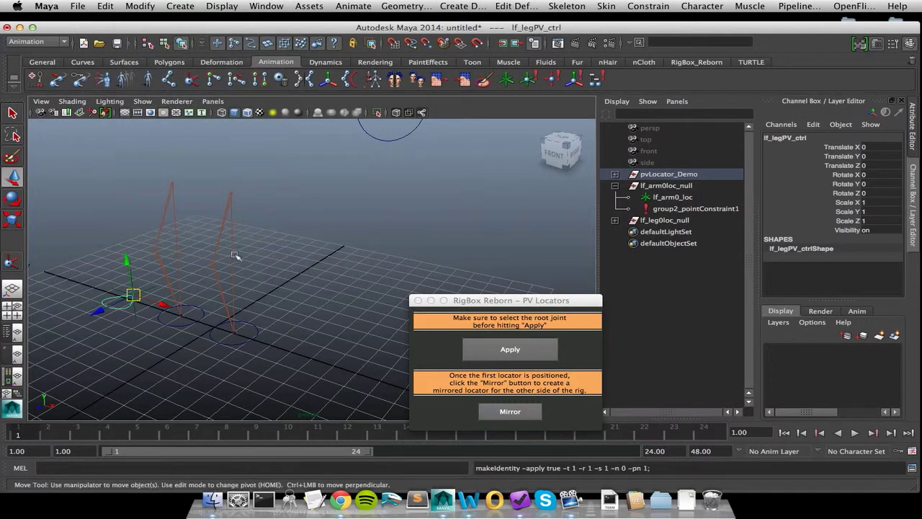
Step: Pole vector constrain the left leg IK handle to lf_legPV_ctrl
left_click(237, 330)
key("space")
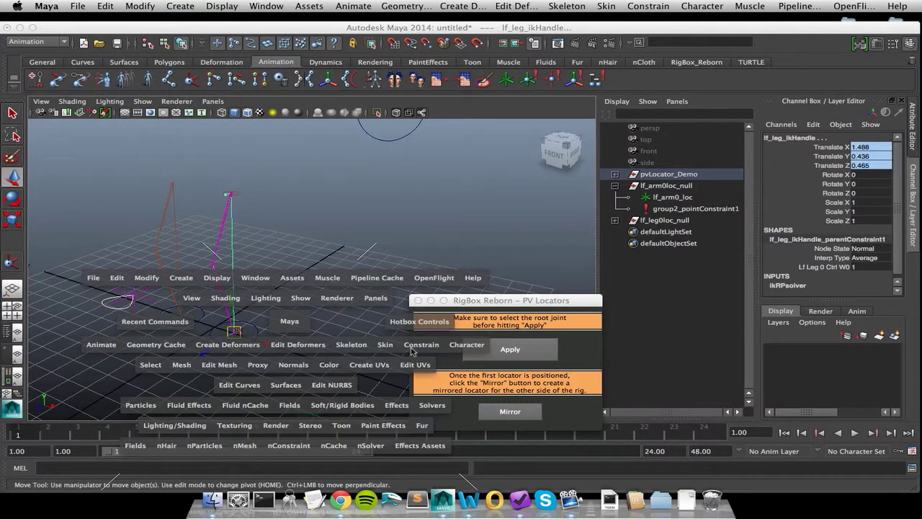
left_click_drag(412, 351, 448, 299)
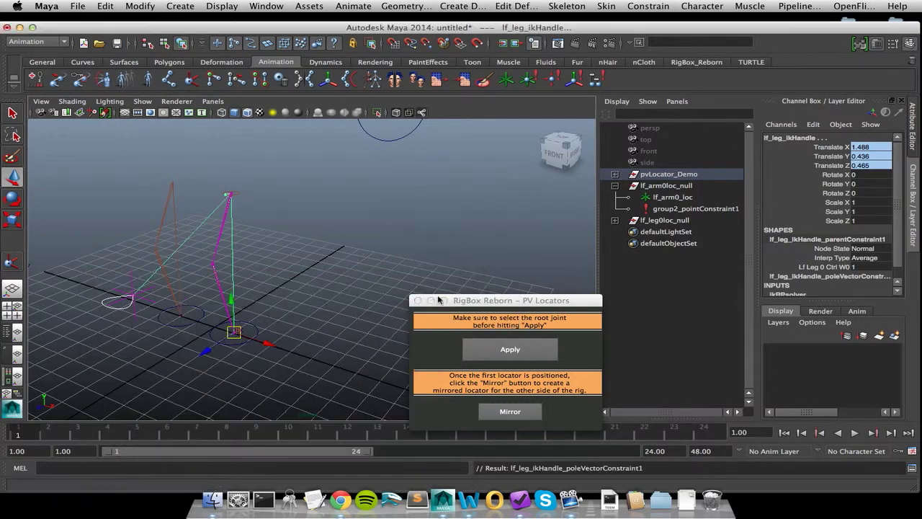
Step: Walk through the left leg's joint chain from lf_leg0_bind to check each joint's rotation values
left_click(223, 228)
key("Down")
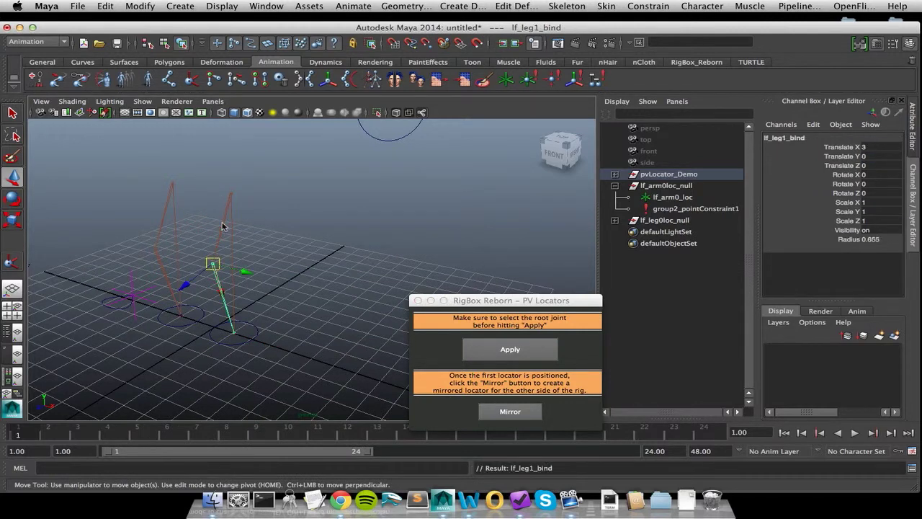
key("Down")
key("Up")
key("Up")
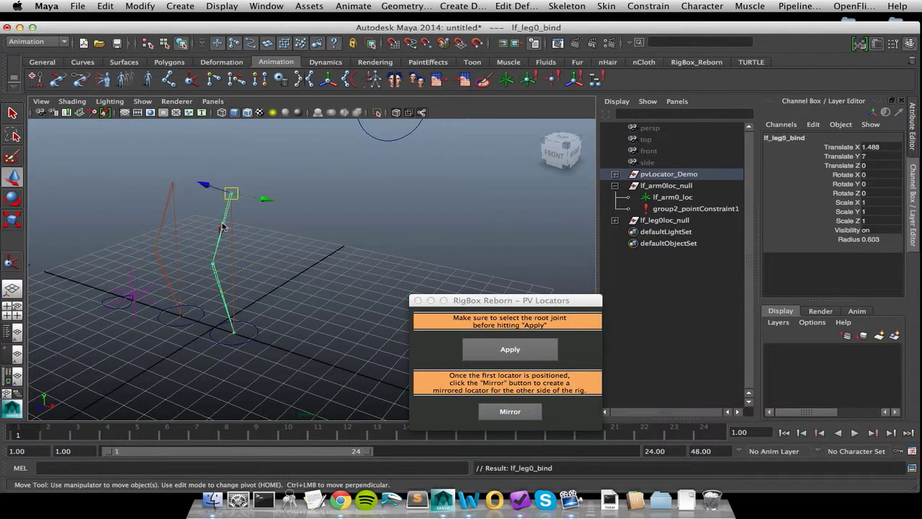
Step: Test the left leg's pole vector by moving lf_legPV_ctrl sideways, and undo the move
left_click(121, 308)
left_click_drag(165, 304, 220, 312)
key("super+z")
Step: Select the lf_leg0_loc locator and mirror it to the right leg with the PV Locators script
right_click_drag(347, 278, 214, 273, "alt")
left_click_drag(214, 273, 240, 262, "alt")
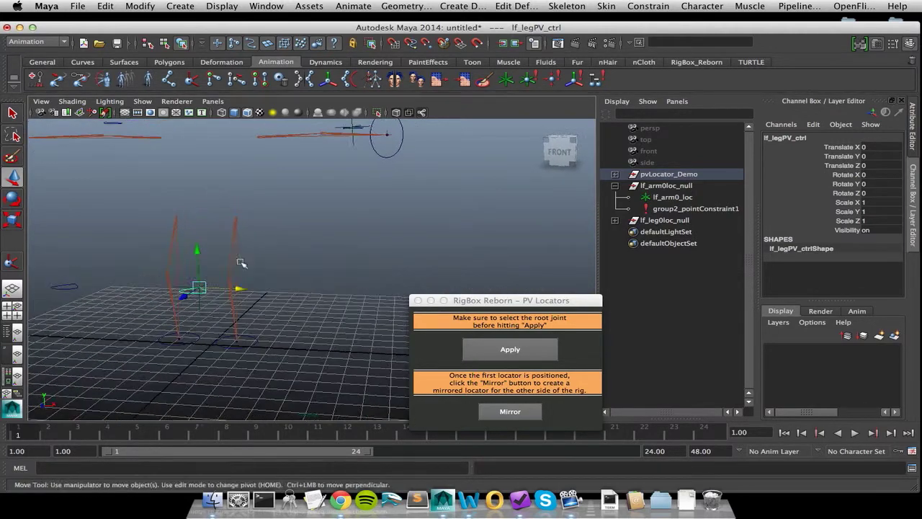
left_click(318, 251)
left_click_drag(319, 251, 337, 246, "alt")
right_click_drag(337, 246, 296, 254, "alt")
left_click_drag(333, 255, 299, 259, "alt")
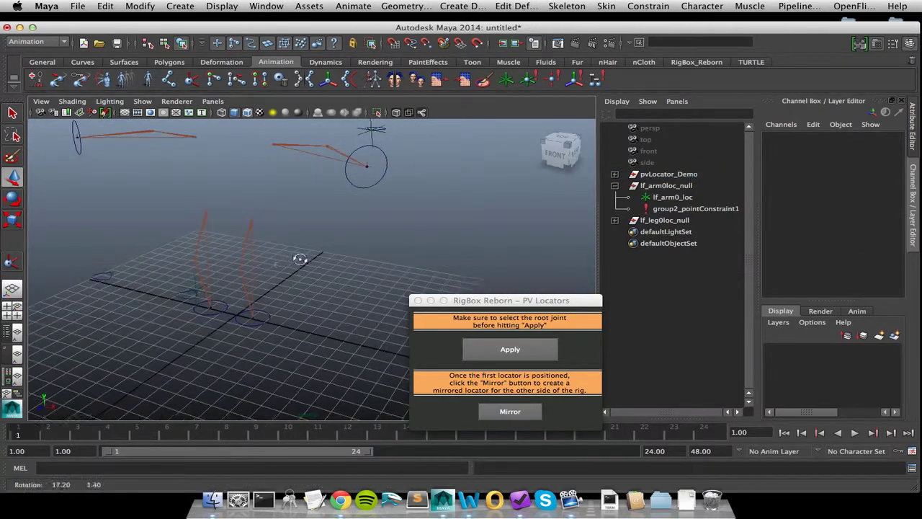
left_click(195, 277)
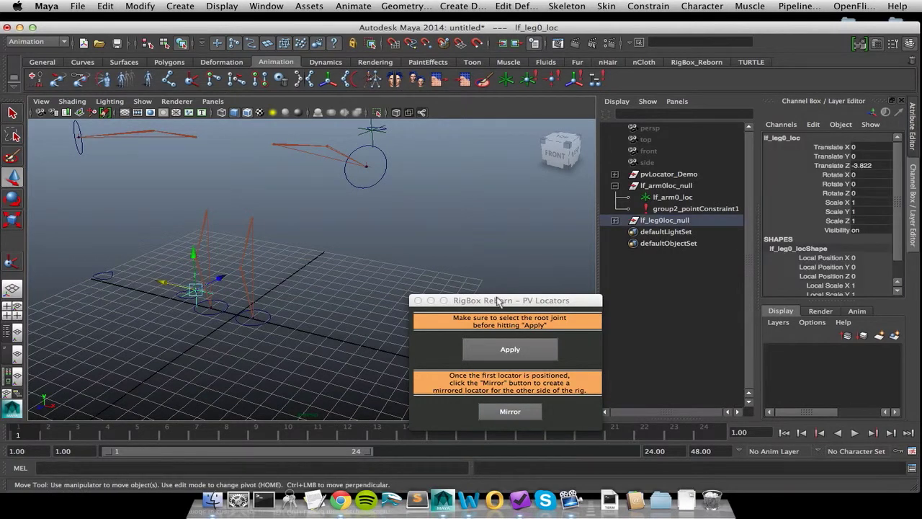
left_click_drag(497, 301, 503, 243)
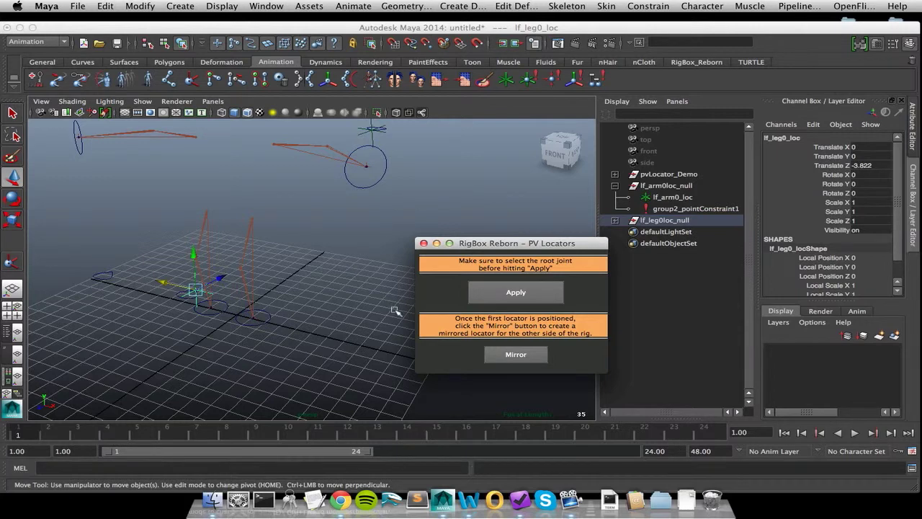
left_click(534, 359)
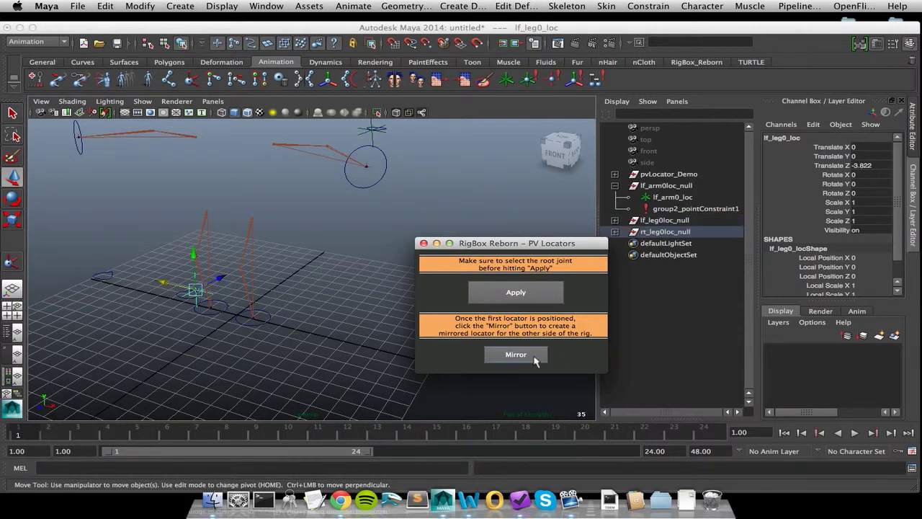
Step: Snap the rt_legPV_ctrl control onto the mirrored right leg locator and freeze its transformations
left_click_drag(196, 296, 238, 279, "alt")
left_click(107, 289)
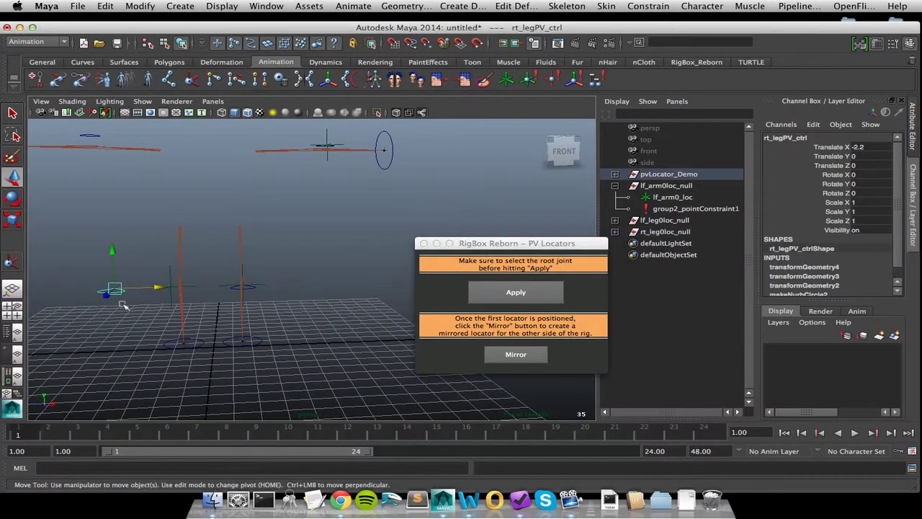
mouse_move(115, 288)
left_mouse_down()
mouse_move(172, 289)
mouse_move(146, 278)
mouse_move(127, 298)
left_mouse_up()
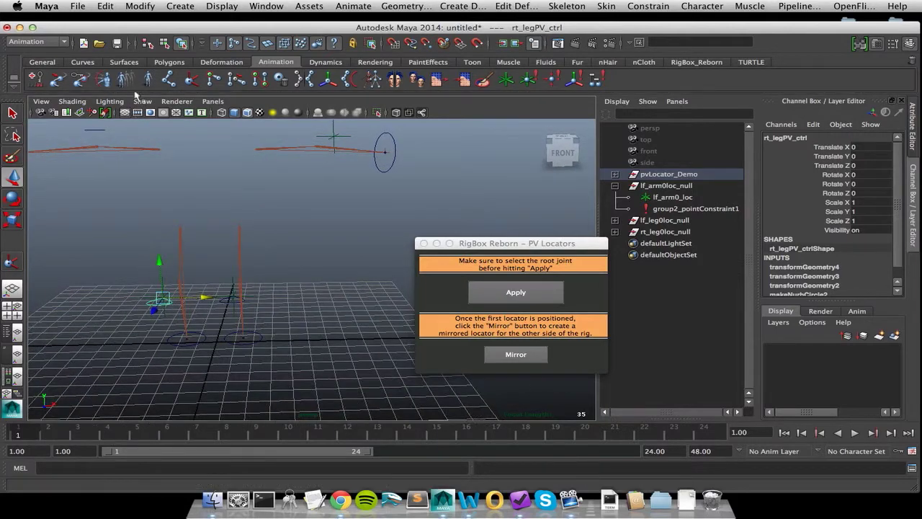
left_click(141, 6)
left_click(144, 45)
Step: Pole vector constrain the right leg IK handle to rt_legPV_ctrl
left_click_drag(185, 249, 228, 337, "alt")
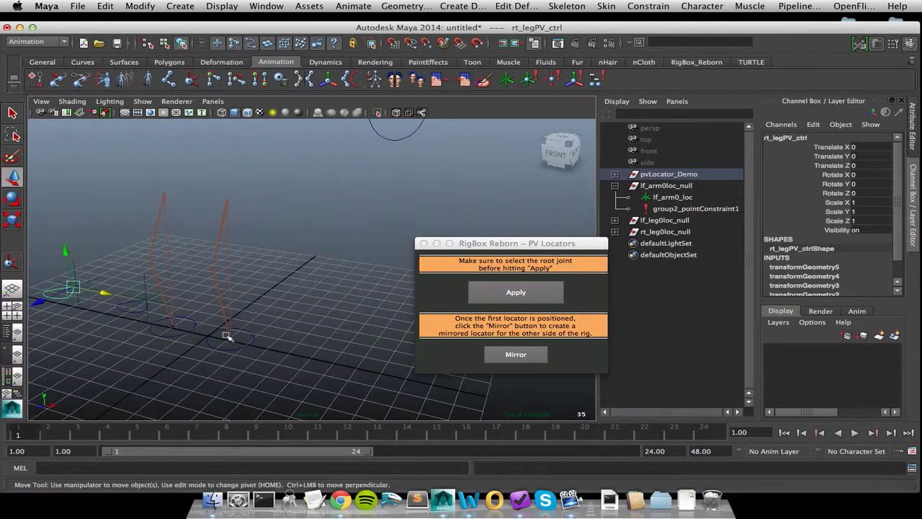
left_click(177, 329)
key("space")
left_click(355, 345)
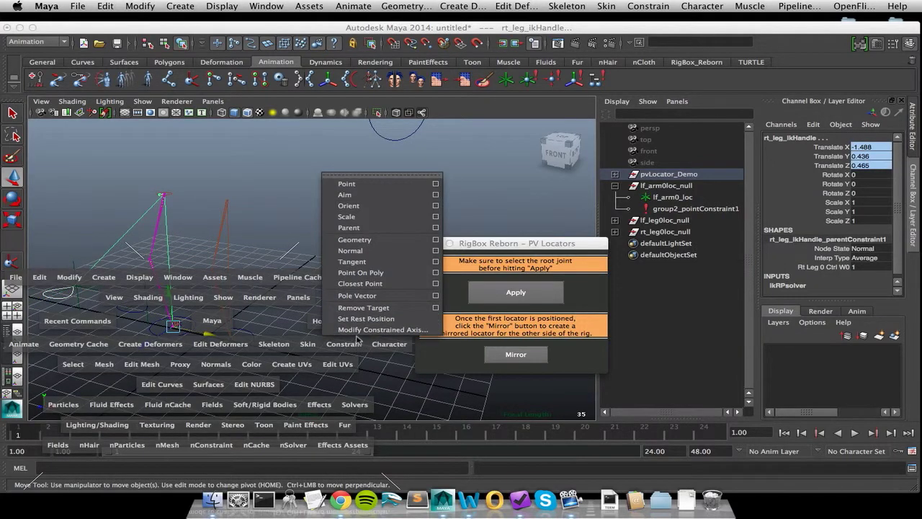
left_click(356, 295)
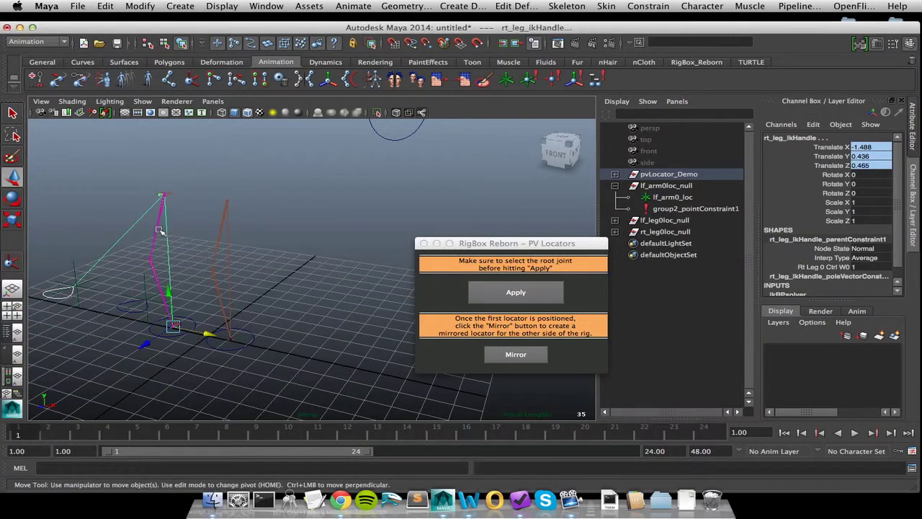
Step: Walk through the right leg's joint chain down to rt_leg2_end and back to check each joint's rotation values
left_click(160, 231)
key("Down")
key("Down")
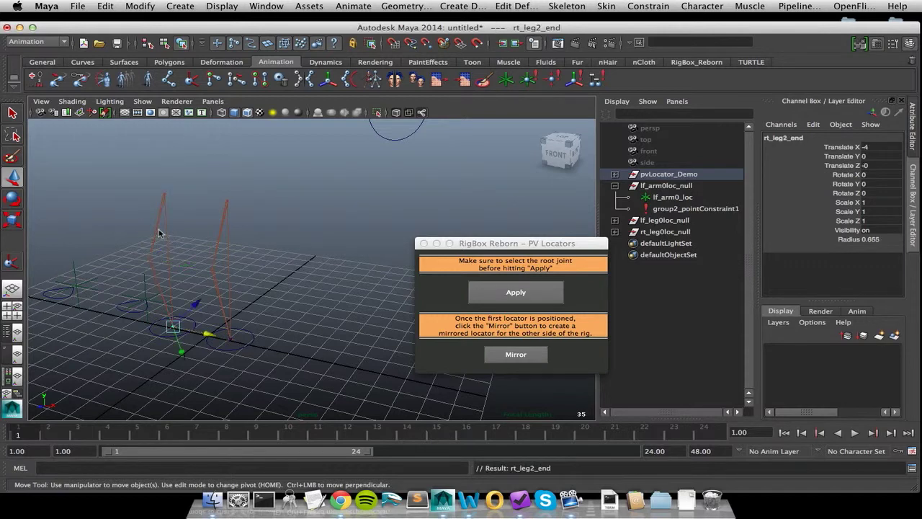
key("Up")
key("Up")
right_click_drag(135, 387, 85, 370, "alt")
Step: Collapse lf_arm0loc_null, select it together with lf_leg0loc_null and rt_leg0loc_null, and hide all three locator groups
left_click_drag(586, 242, 543, 330)
left_click(614, 185)
left_click(655, 186)
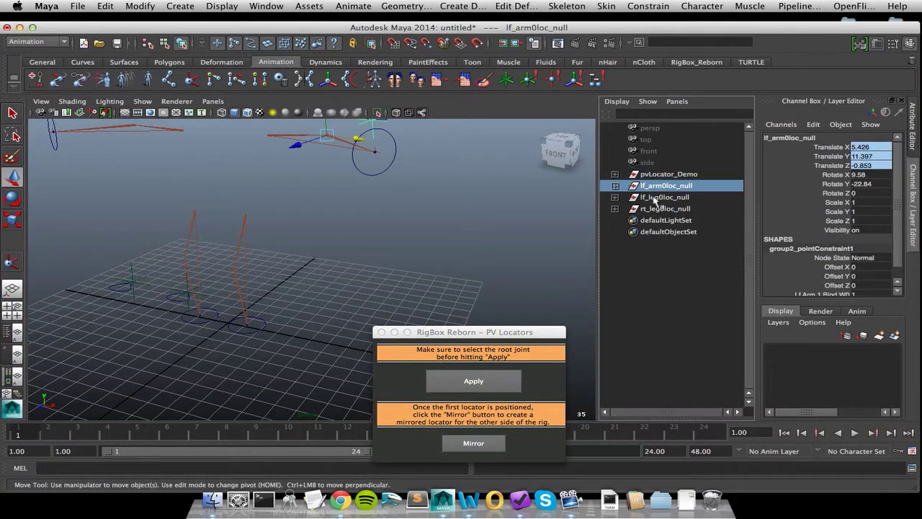
left_click(656, 208)
left_click(668, 186, "shift")
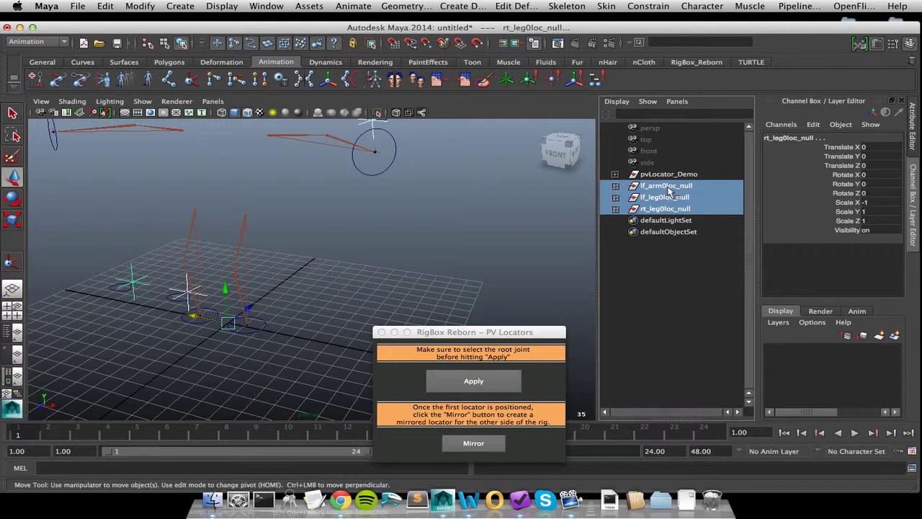
right_click_drag(461, 215, 378, 209, "alt")
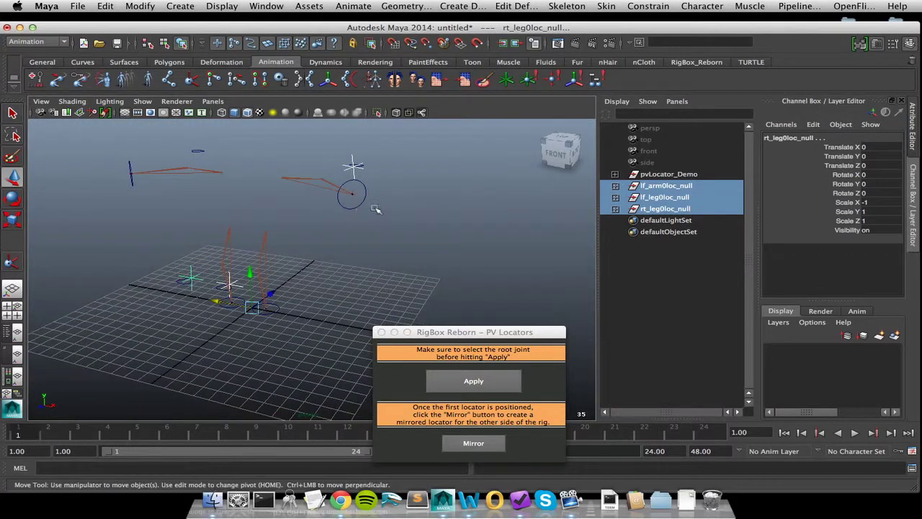
middle_click_drag(377, 208, 377, 243, "alt")
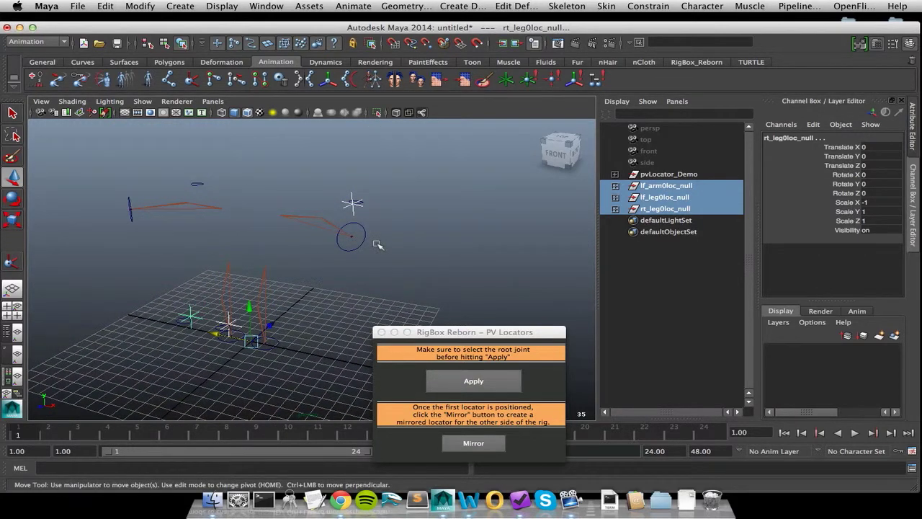
key("ctrl+h")
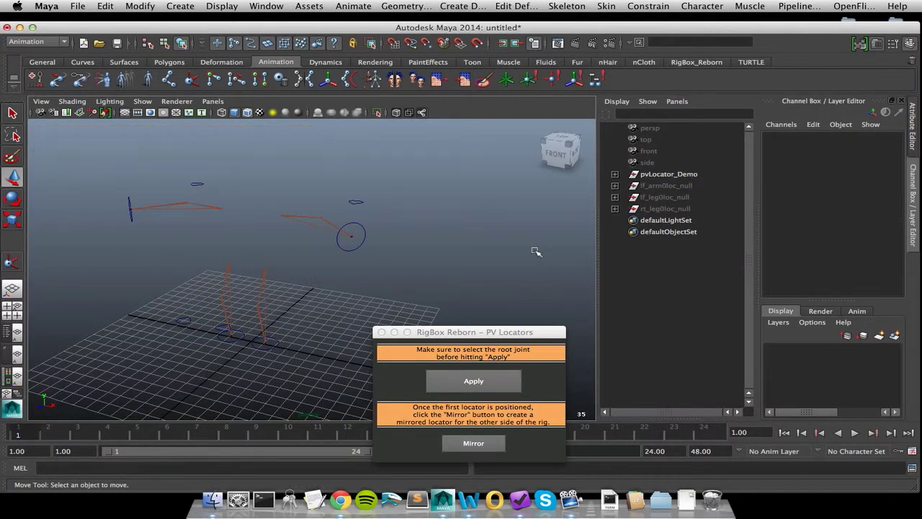
Step: Delete the lf_arm0loc_null, lf_leg0loc_null and rt_leg0loc_null locator groups from the scene
left_click(656, 186)
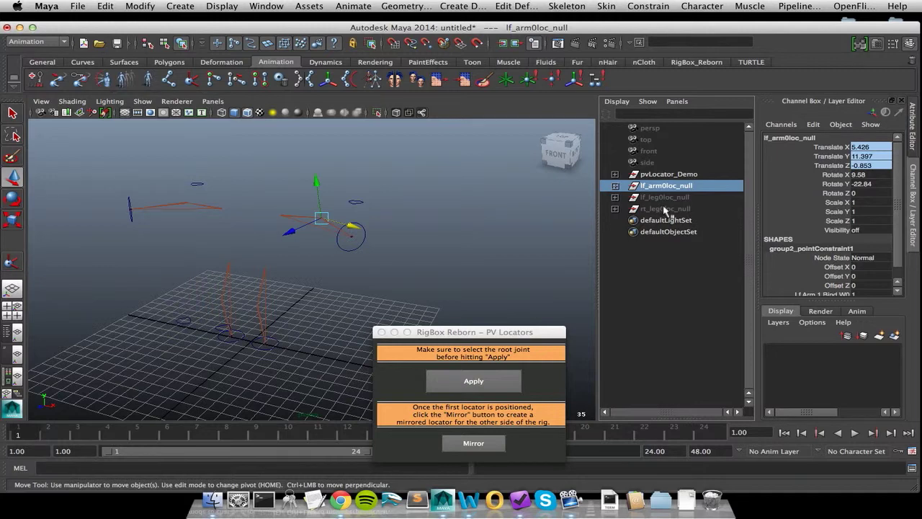
left_click(665, 209, "shift")
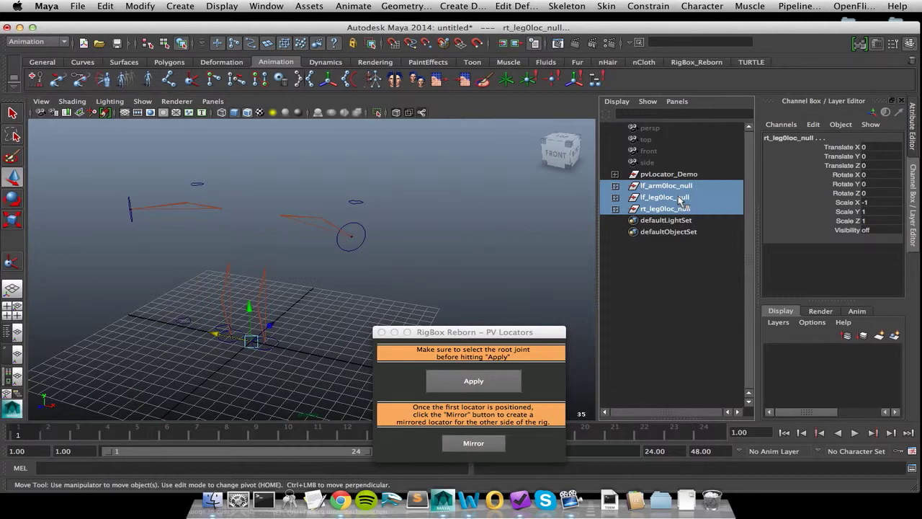
key("Delete")
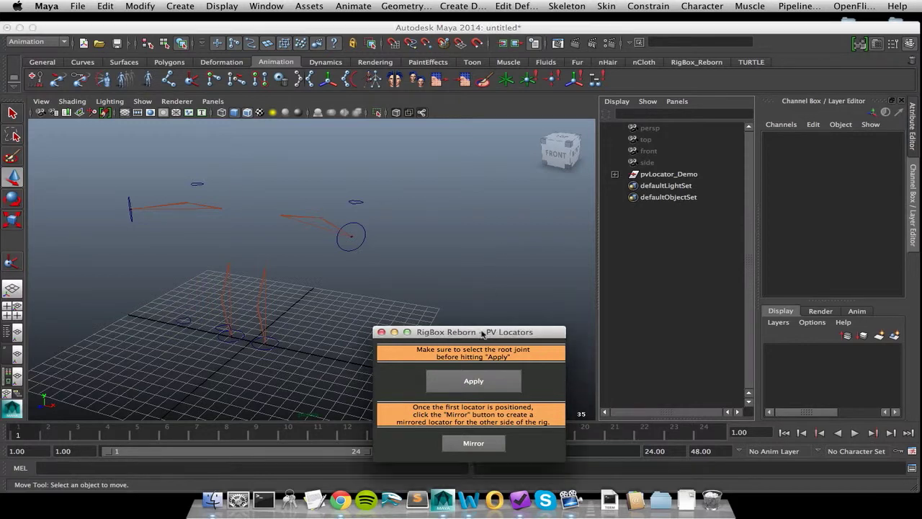
left_click_drag(485, 329, 461, 276)
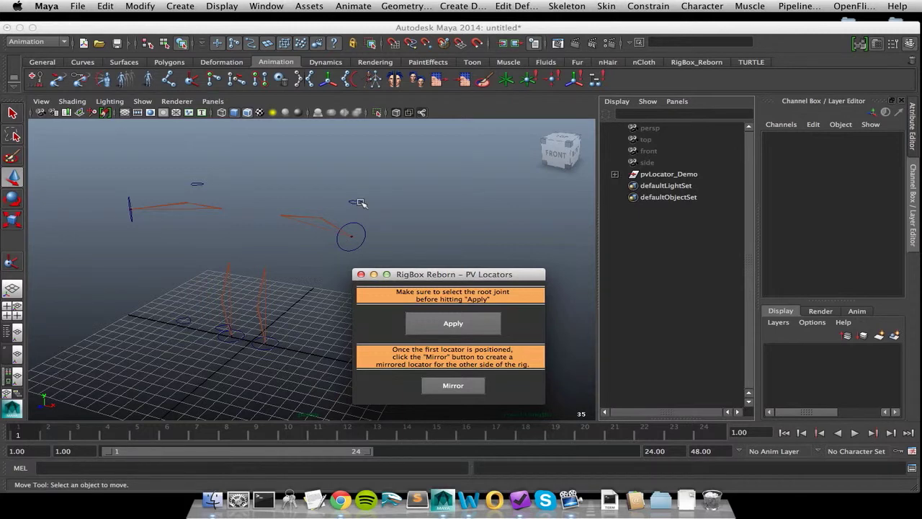
left_click_drag(438, 273, 467, 231)
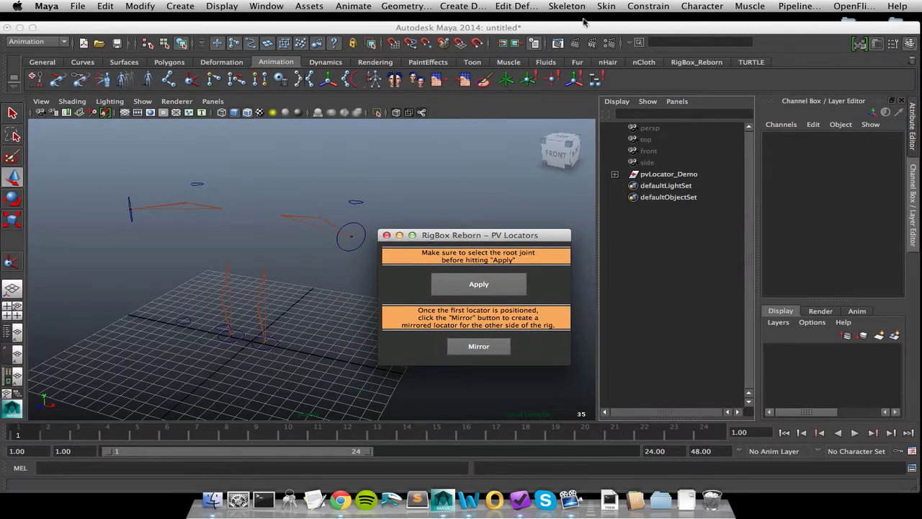